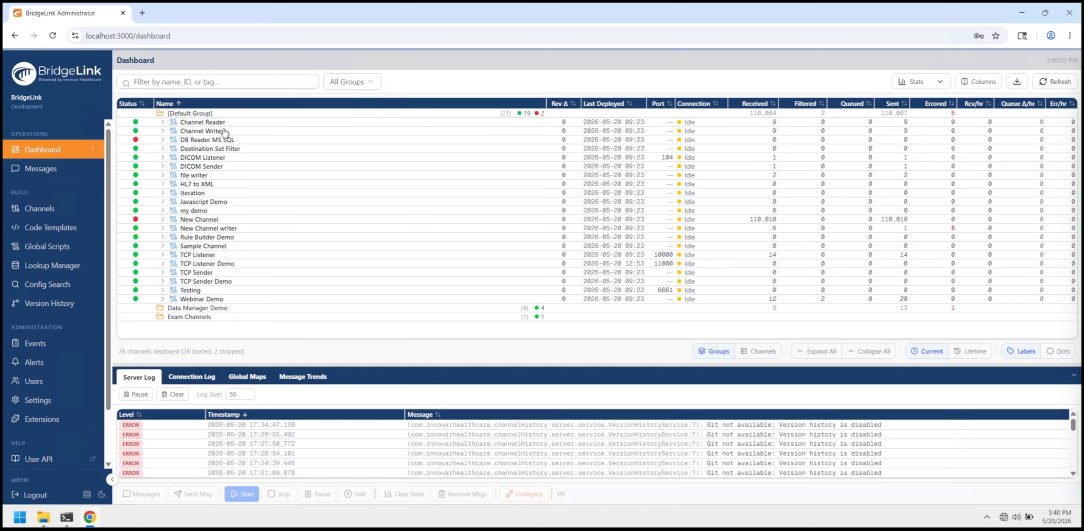
- Expand the Channel Reader channel on the dashboard and switch the interface to the dark theme
left_click(163, 123)
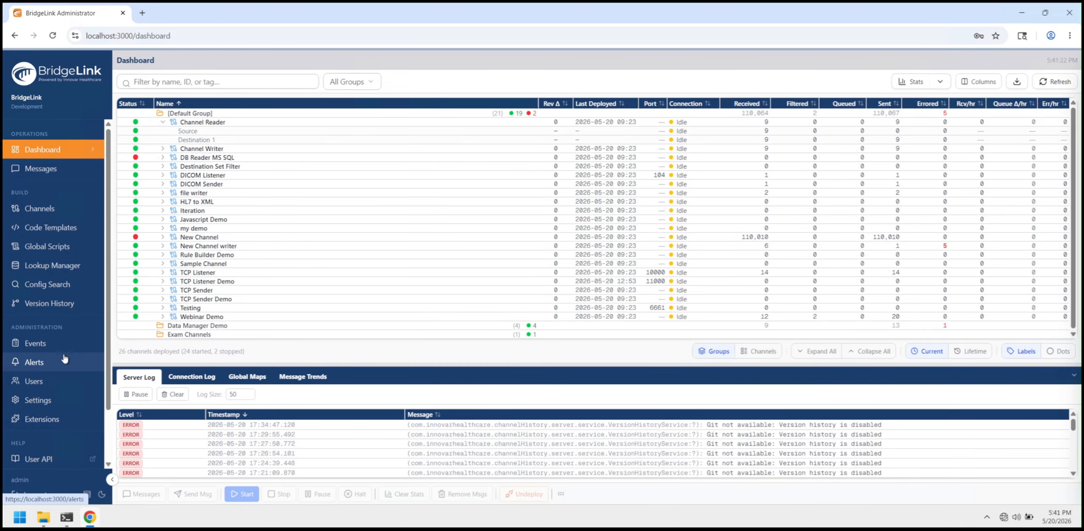
left_click(101, 495)
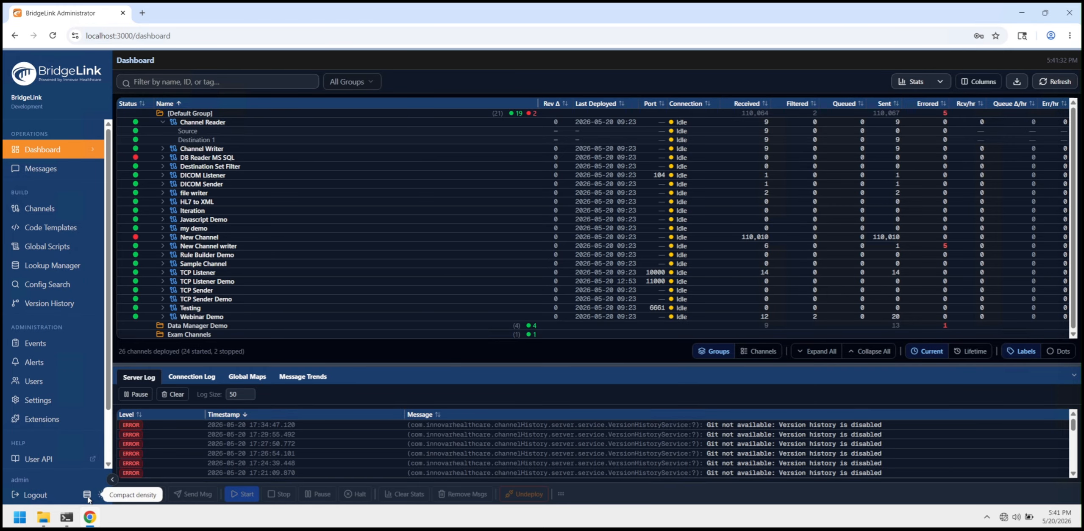
- Cycle the display density through its other settings back to compact, and collapse and reopen the Server Log panel
left_click(87, 495)
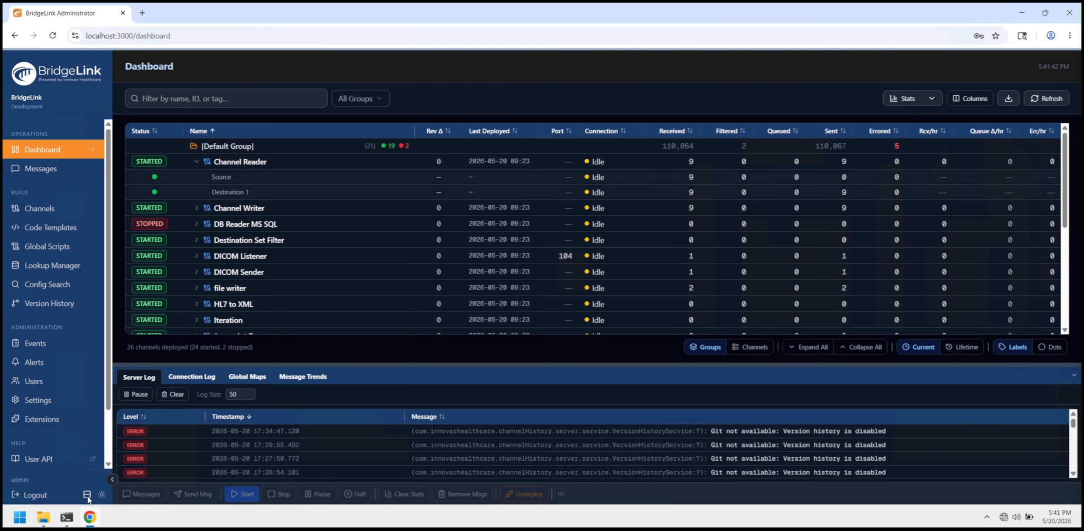
left_click(88, 499)
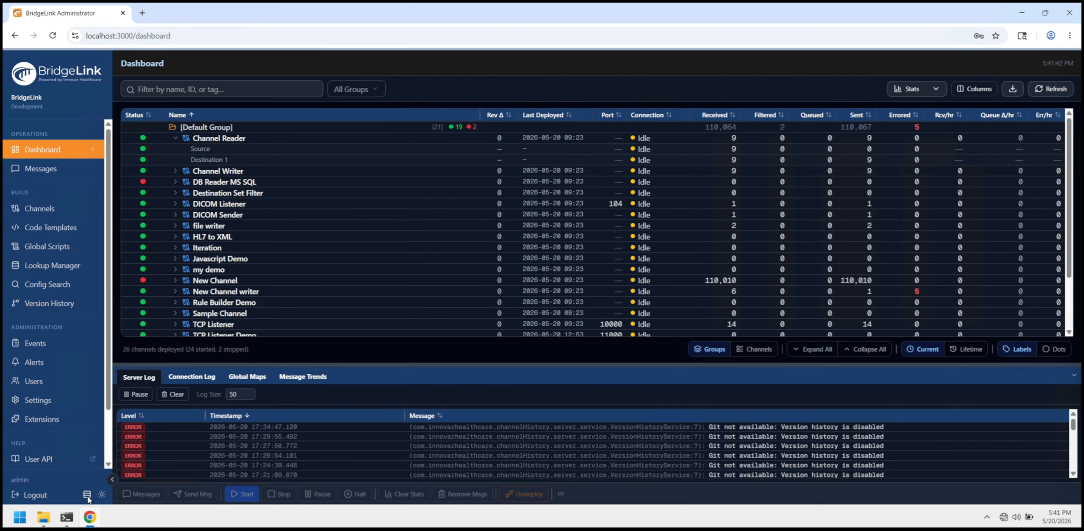
left_click(87, 499)
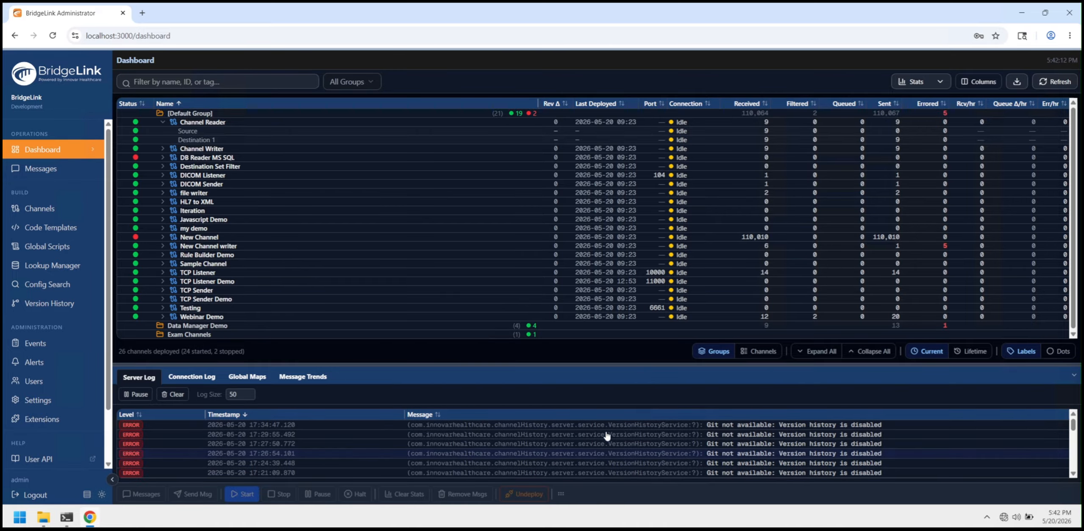
left_click(1075, 376)
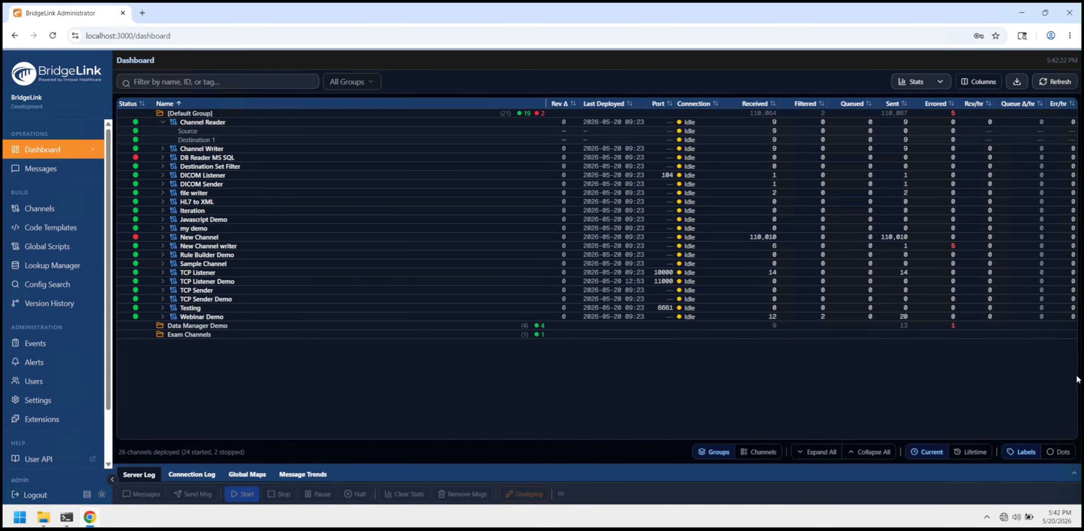
left_click(1074, 473)
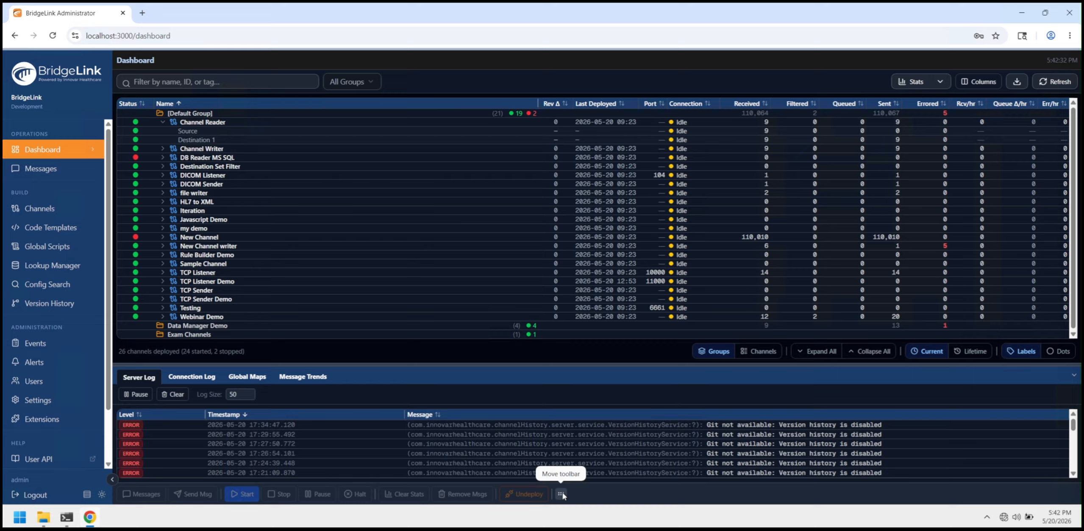
- Select the Channel Reader channel and dock the action toolbar along the left side before returning it to the bottom
left_click(201, 124)
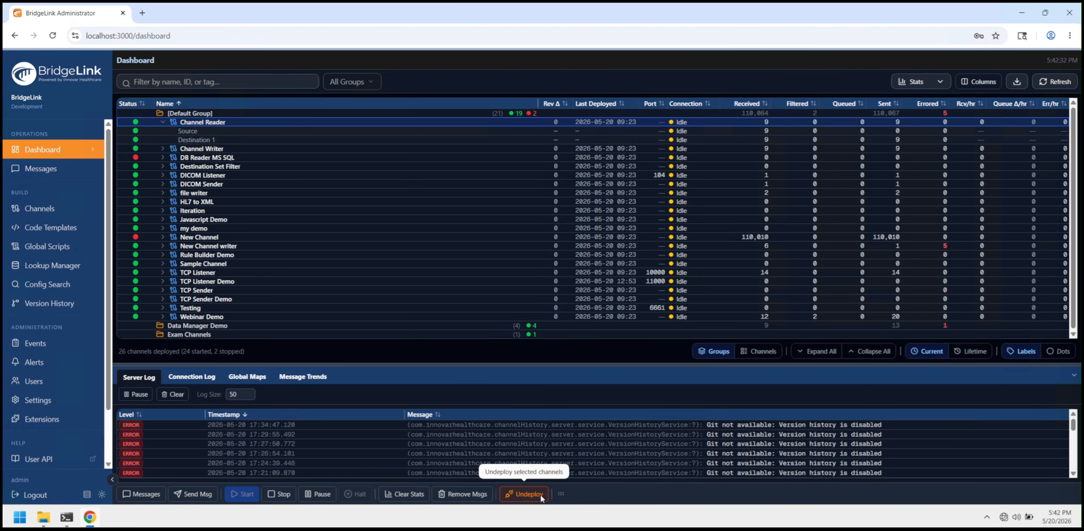
left_click(560, 495)
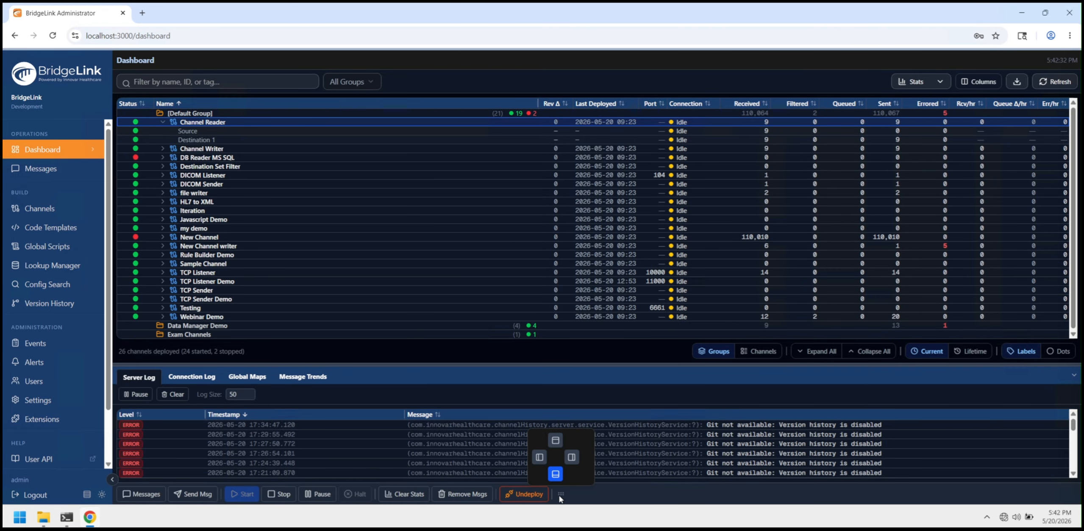
left_click(537, 458)
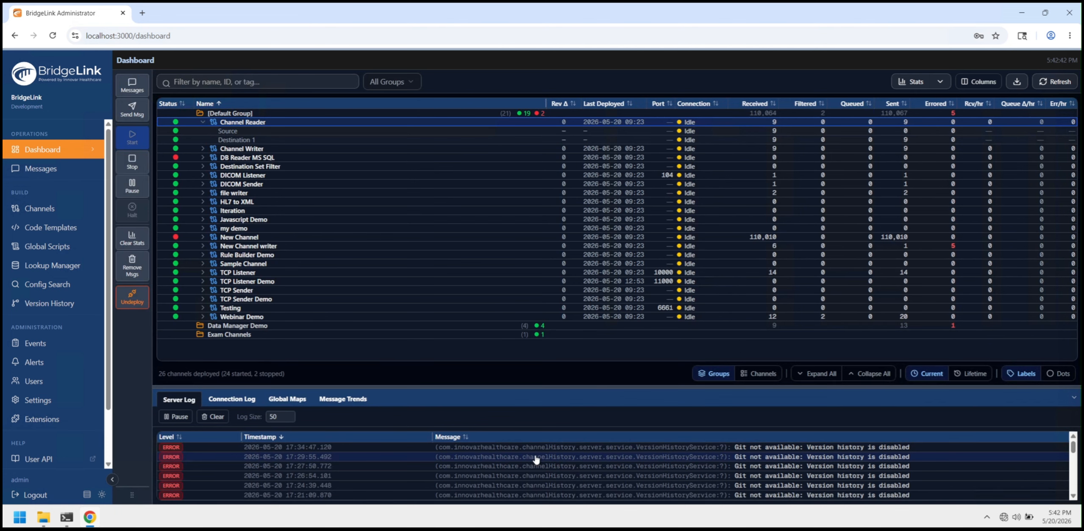
left_click(132, 496)
left_click(178, 493)
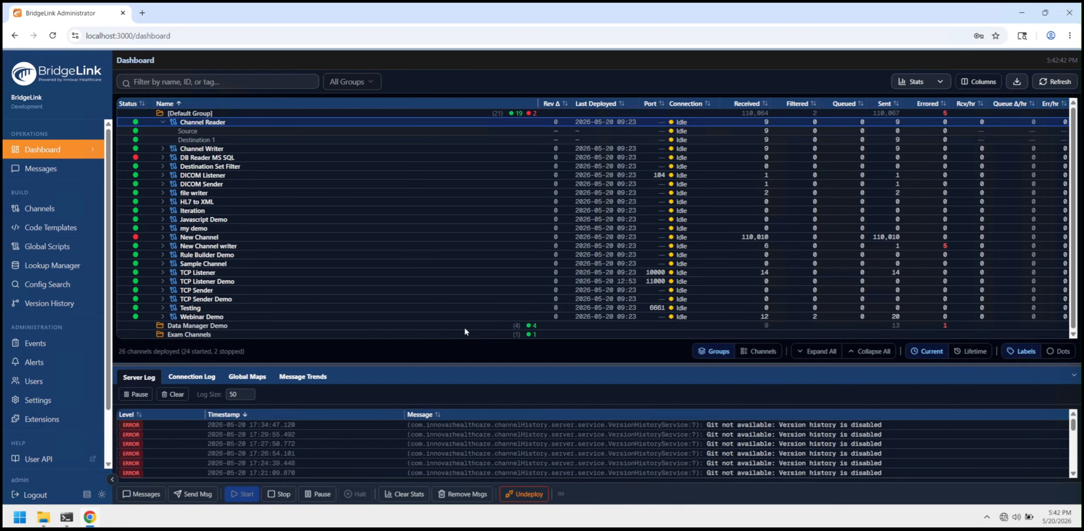
- Show the dashboard's total and hourly message statistics, and hide them again
left_click(903, 83)
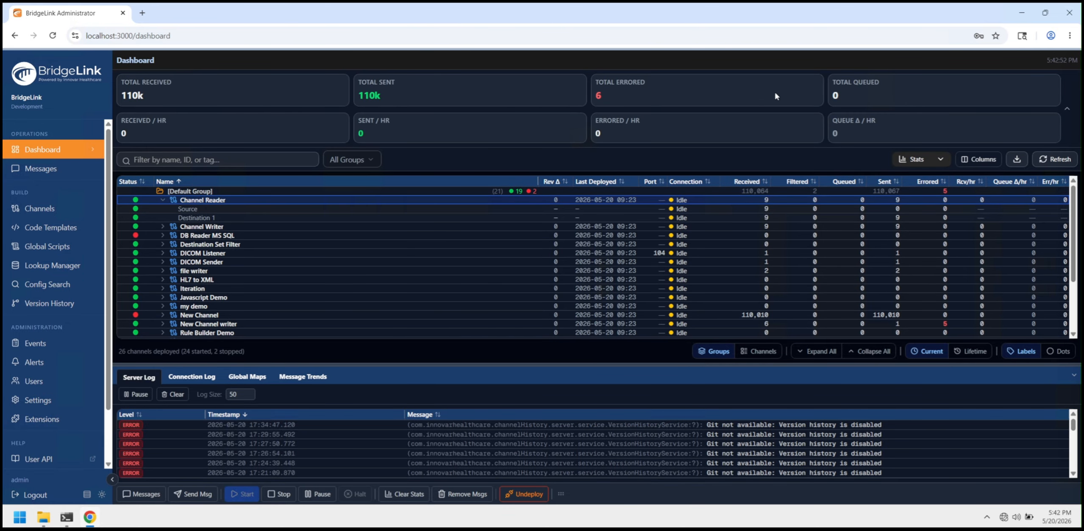
left_click(902, 161)
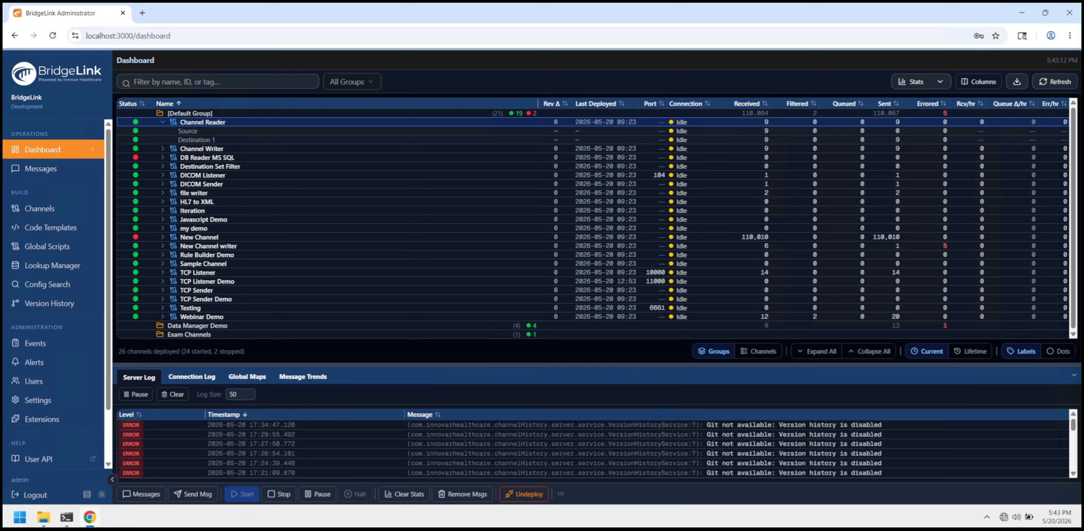
- Open the TCP Listener Demo channel for editing and set its source queue to ON (Queue messages for parallel processing)
left_click(31, 209)
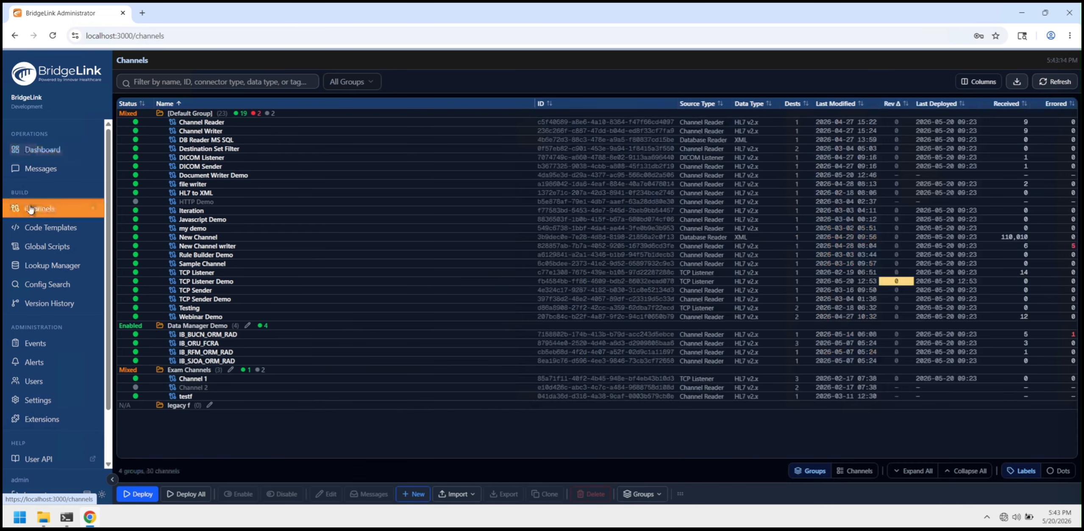
double_click(200, 283)
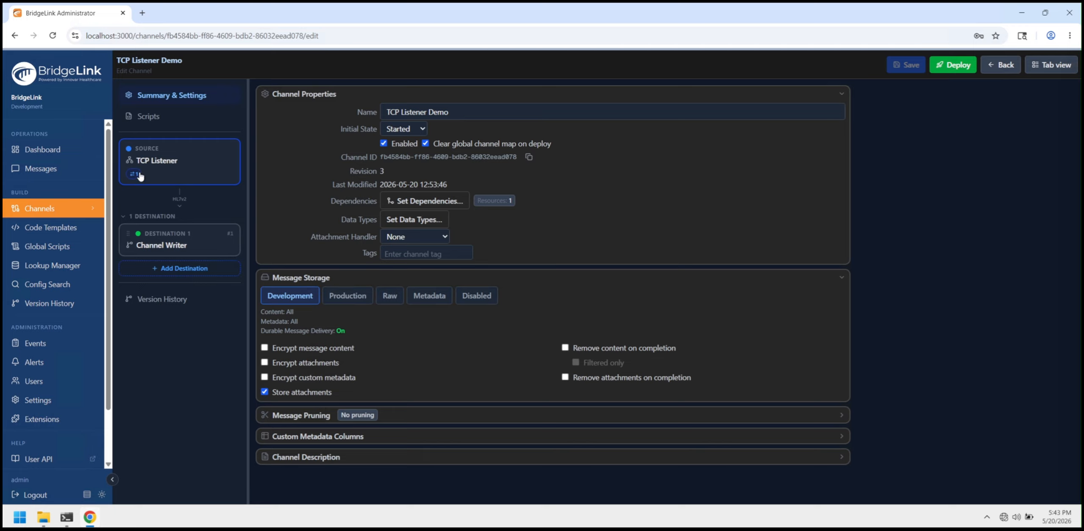
mouse_move(138, 179)
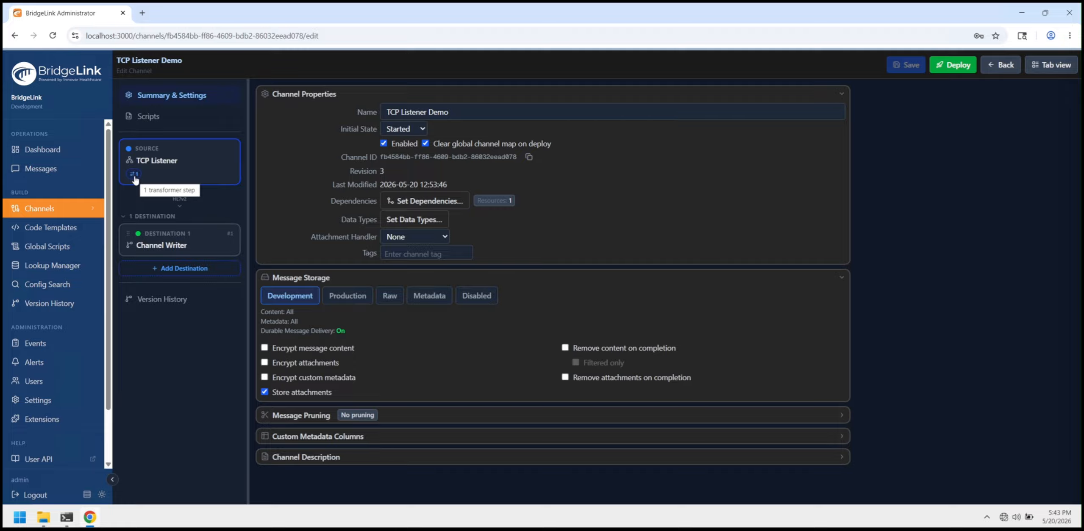
left_click(170, 162)
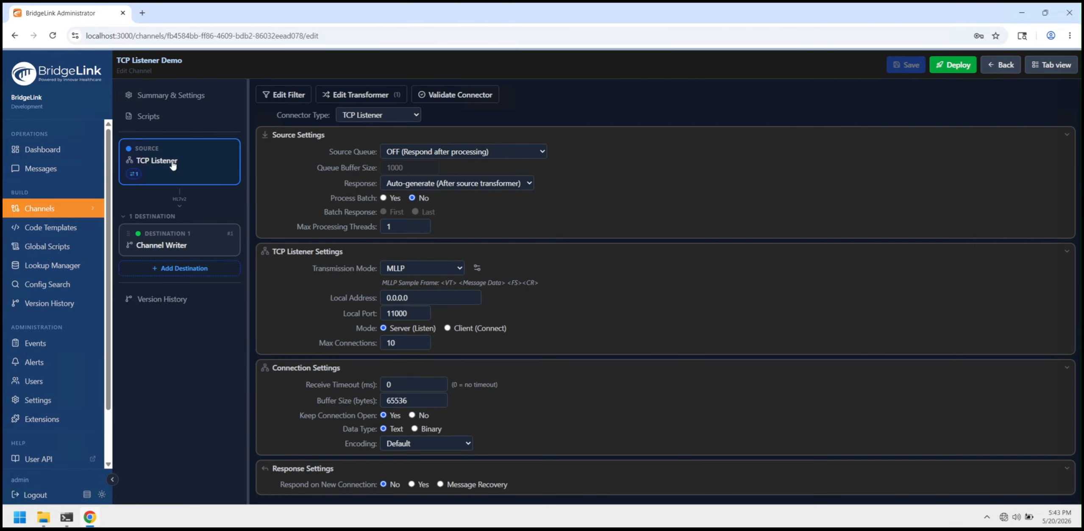
left_click(482, 152)
left_click(463, 178)
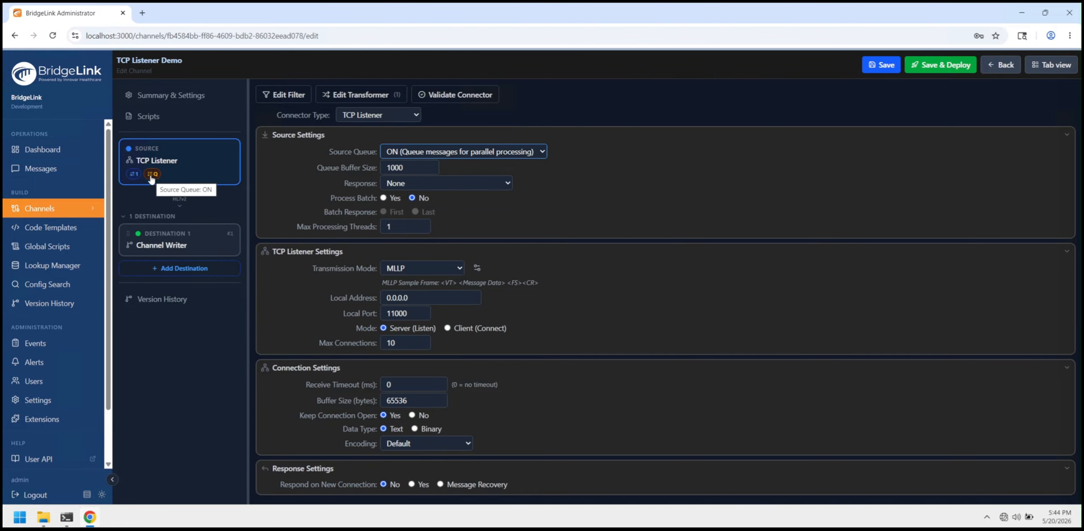
- Set Destination 1 to always queue messages and check its queue badge in the flow
left_click(176, 246)
left_click(472, 202)
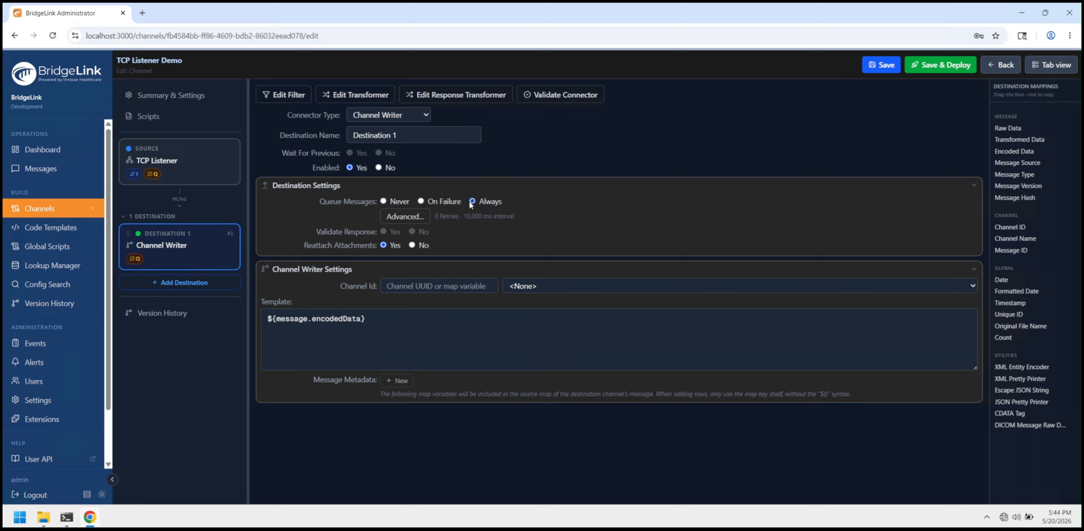
mouse_move(135, 261)
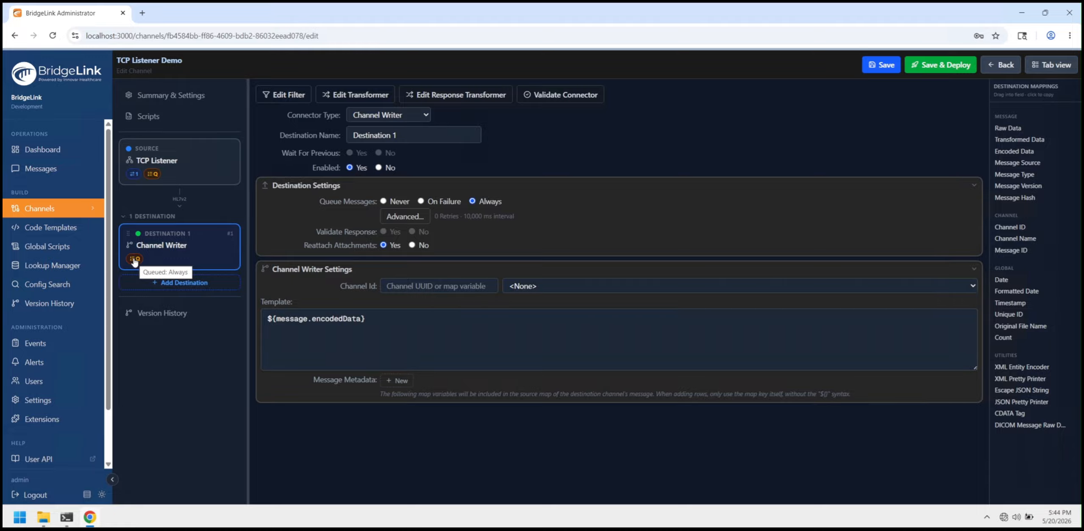
- Add a second Channel Writer destination and try reordering the two destinations in the flow
left_click(167, 282)
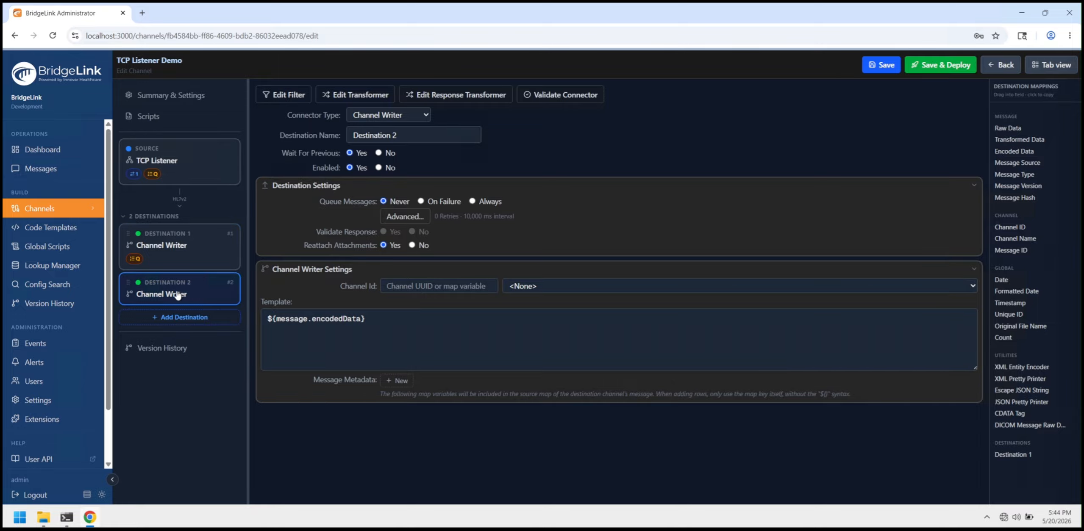
left_click_drag(177, 295, 159, 235)
left_click(174, 285)
left_click_drag(181, 284, 181, 243)
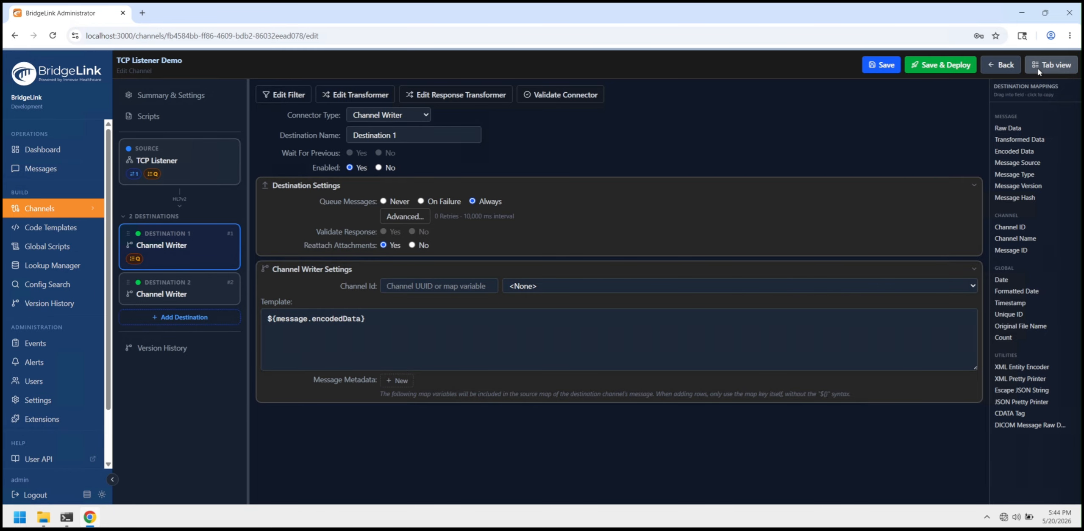
- Switch the channel editor to the tab view, review the source and destinations settings, and try reordering the destinations there
left_click(1051, 65)
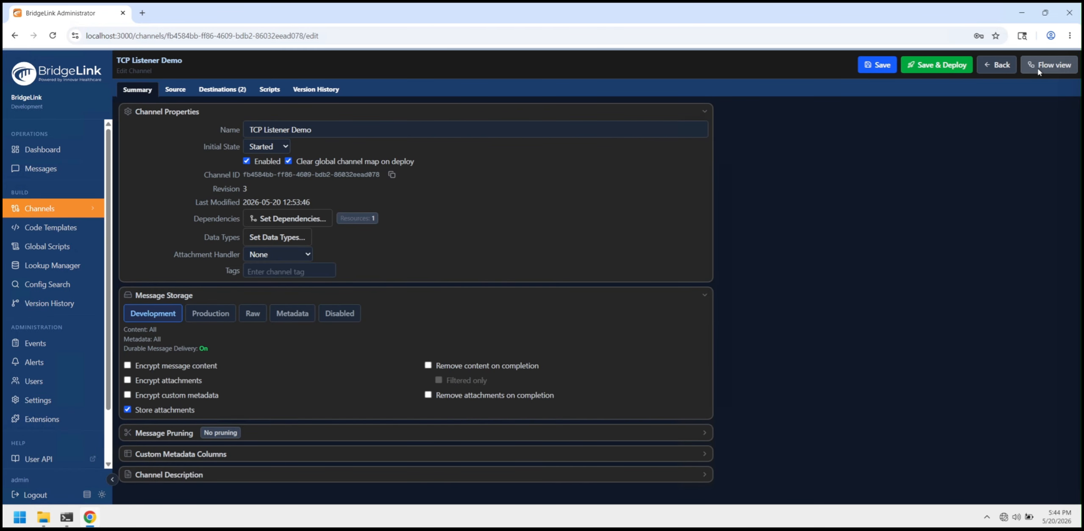
left_click(180, 93)
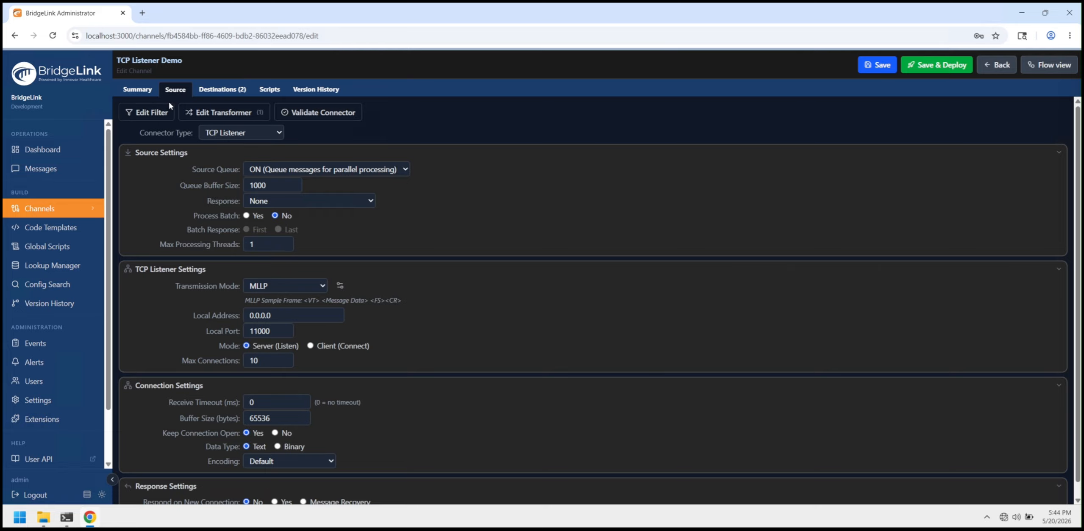
left_click(217, 91)
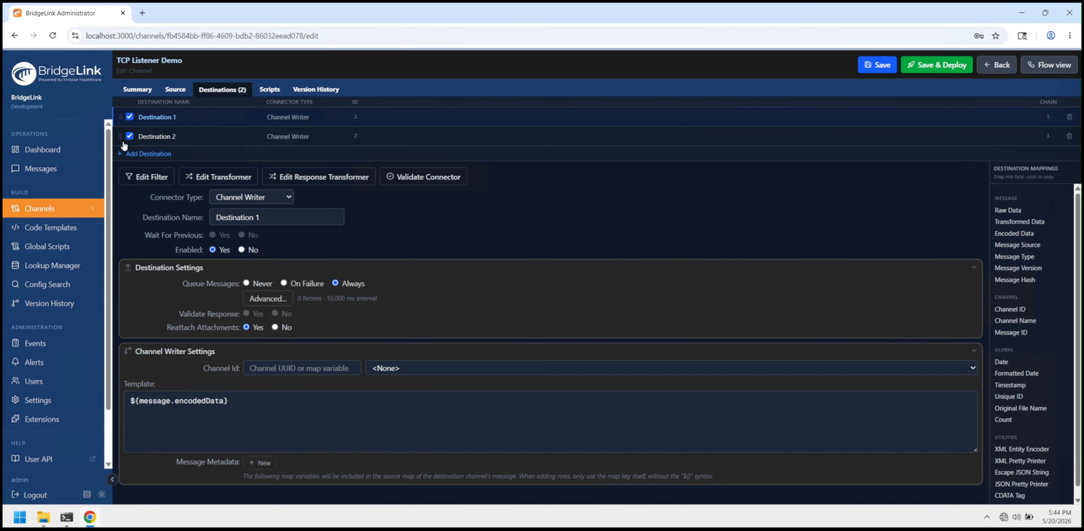
left_click_drag(121, 136, 119, 117)
- Examine the available destination mappings and copy the XML Entity Encoder mapping
scroll(1021, 390, "down", 1)
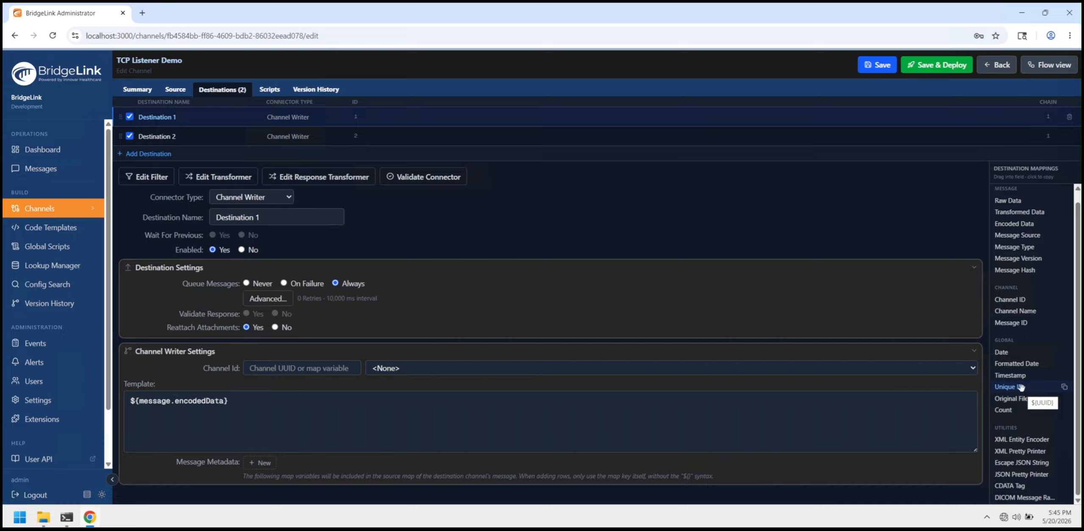
scroll(1021, 388, "up", 1)
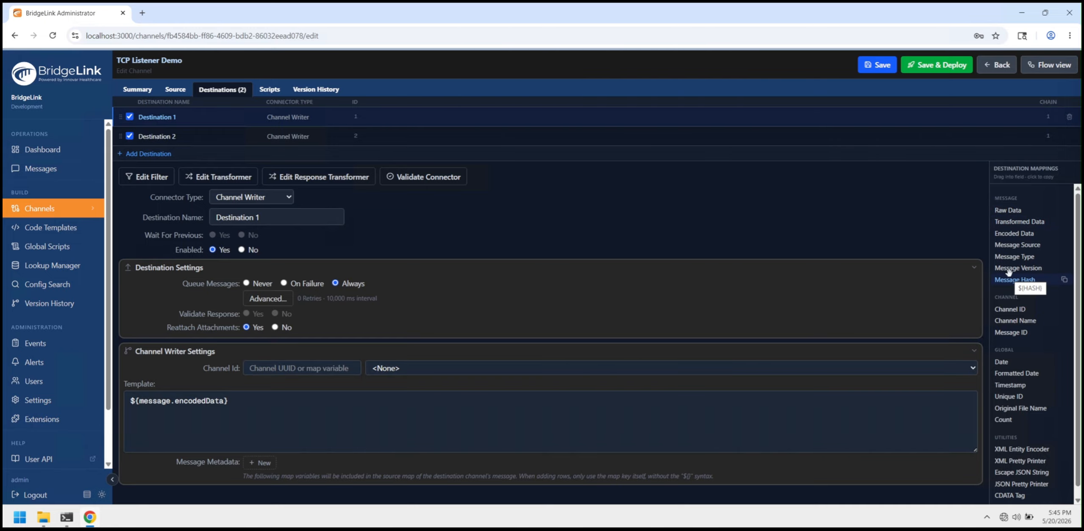
scroll(1013, 398, "down", 1)
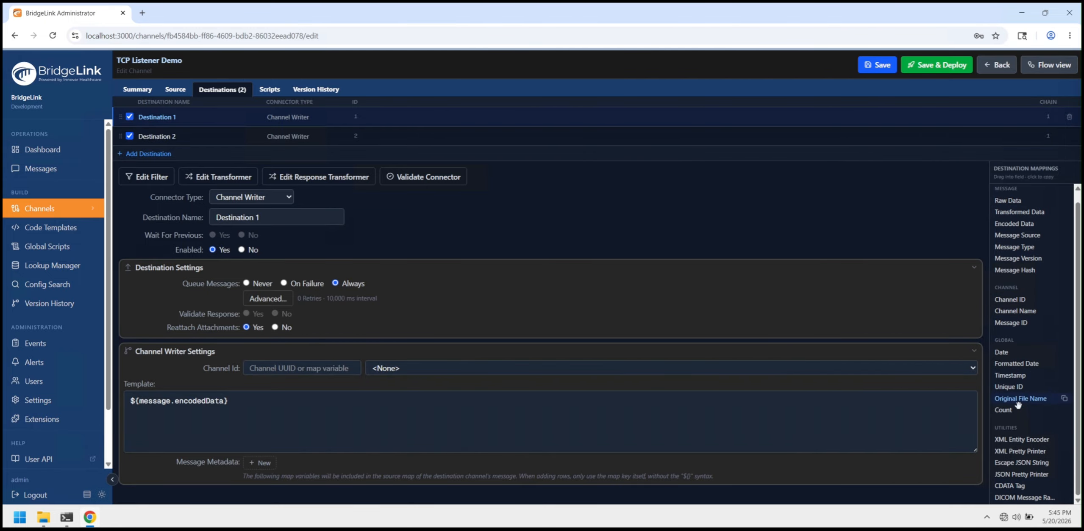
left_click(1016, 441)
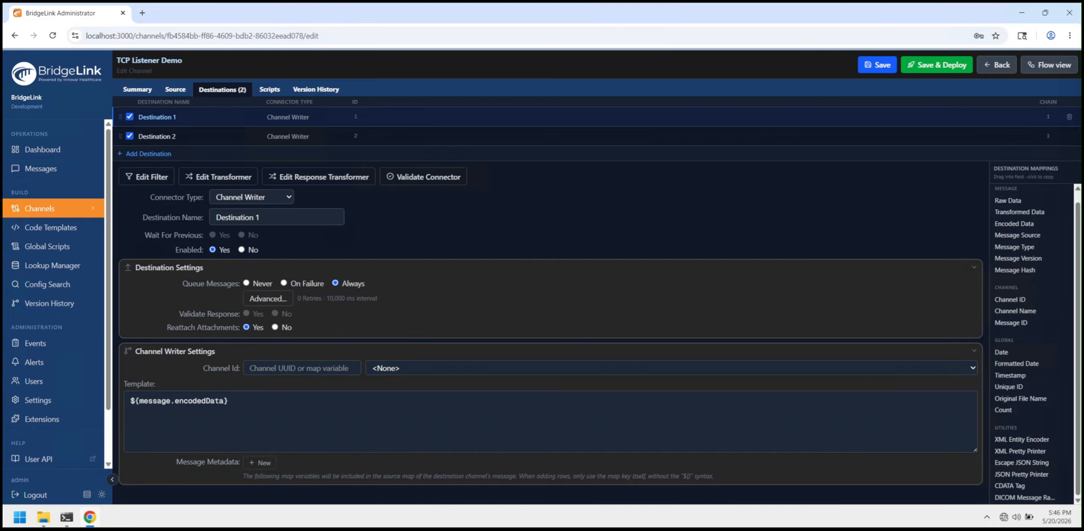
- Leave the channel editor for the message browser and look over the channels available for searching
left_click(51, 171)
left_click(587, 297)
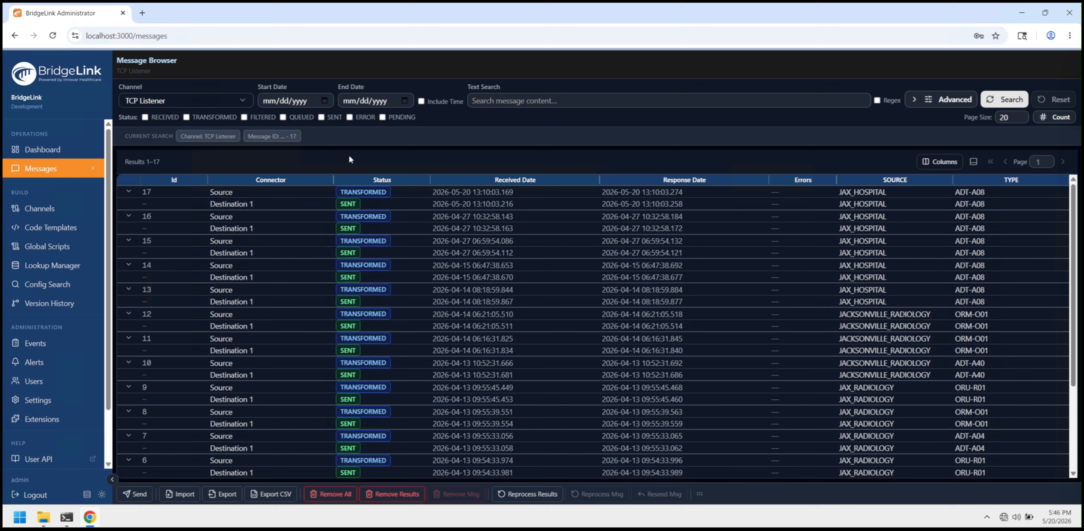
left_click(242, 102)
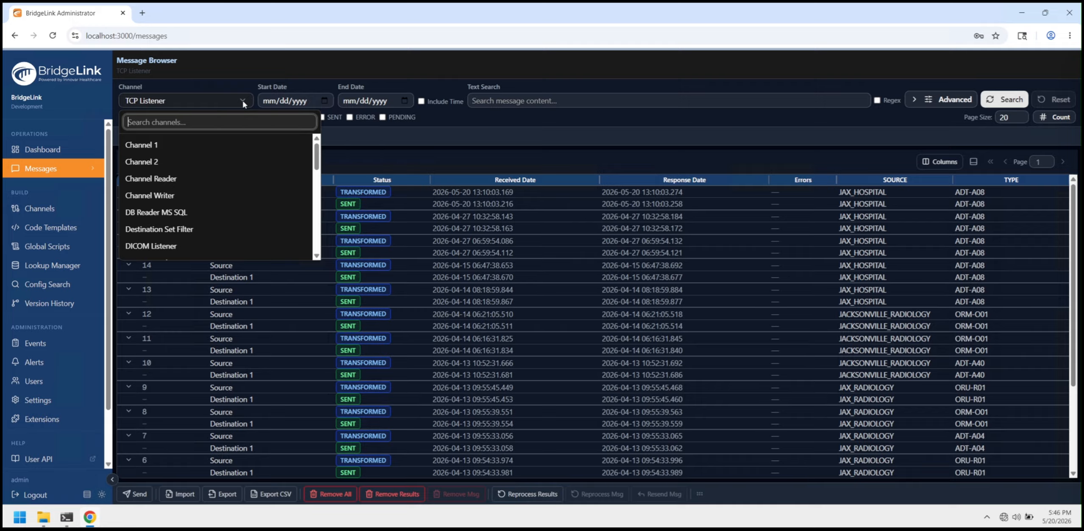
left_click(358, 162)
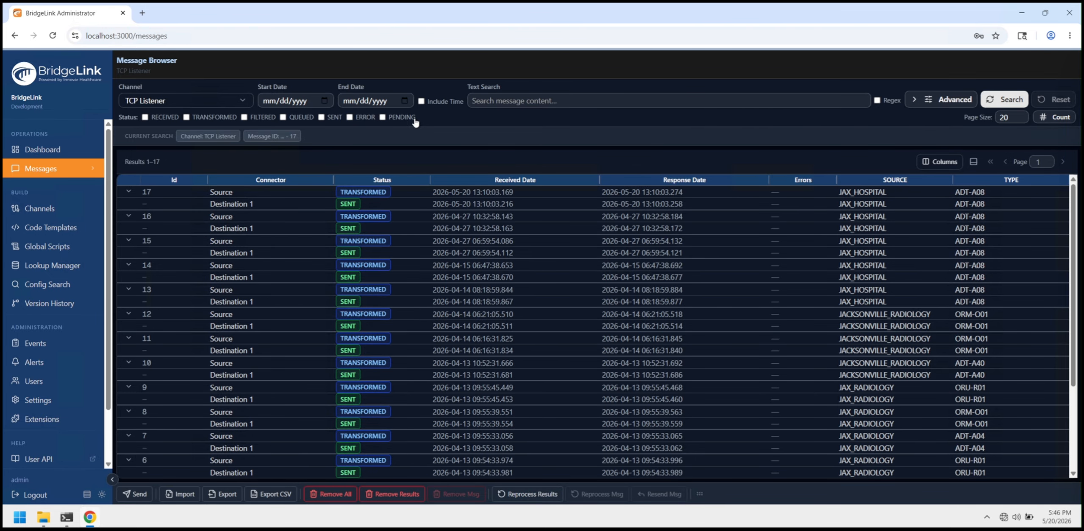
- View the source content of message 17, docking the detail pane below the message list and back beside it
left_click(446, 193)
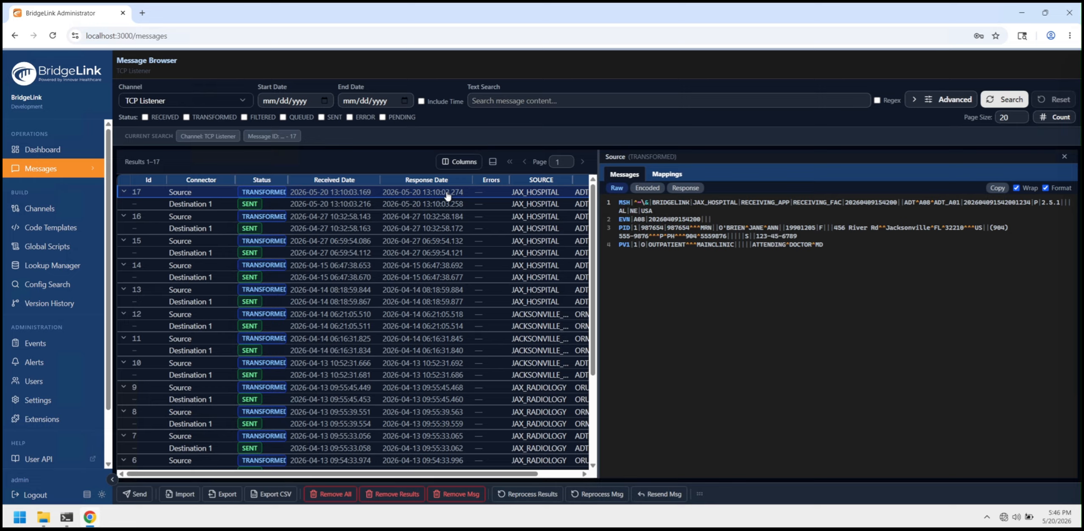
left_click(492, 161)
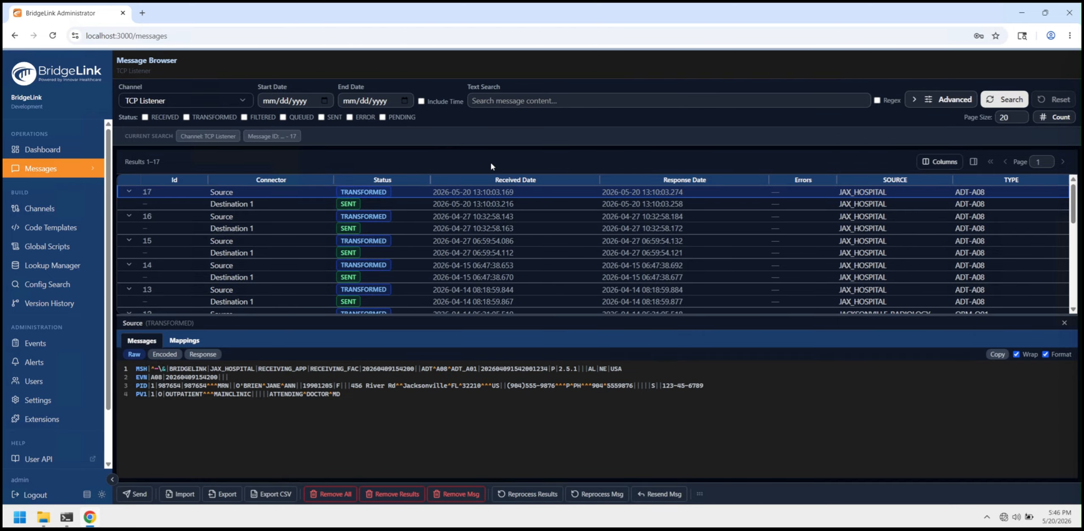
left_click(973, 162)
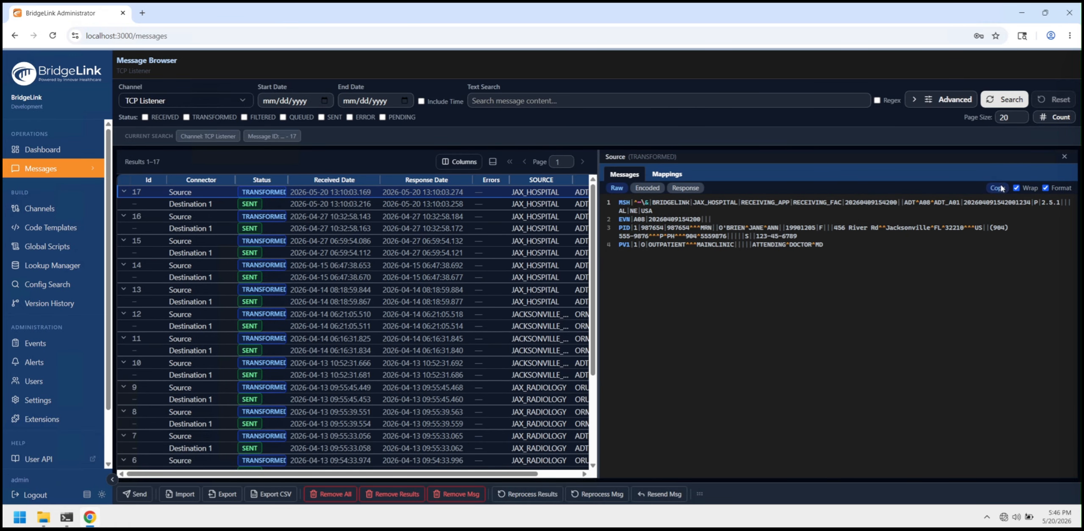
- Turn off line wrapping in the raw source message and highlight the patient name in its PID segment
left_click(1016, 189)
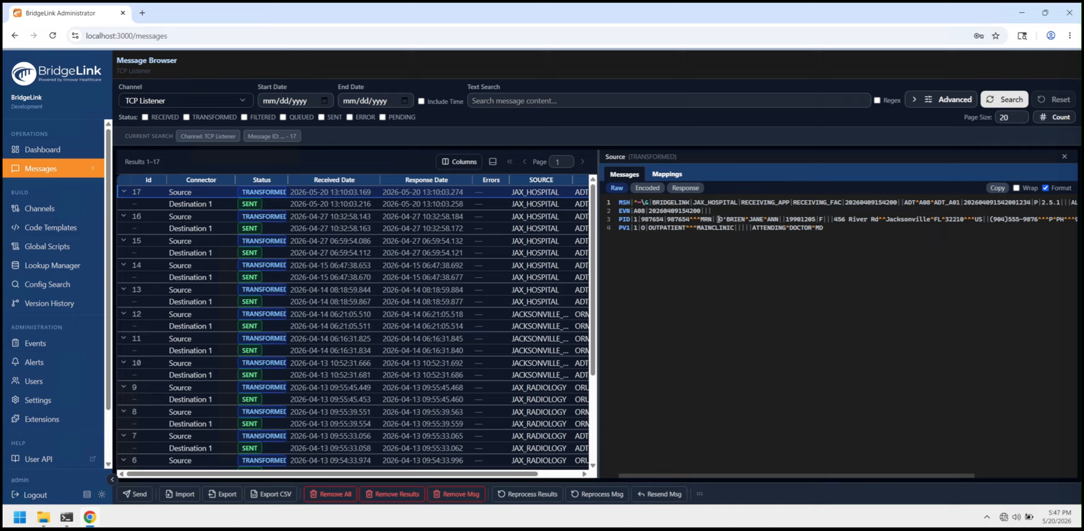
left_click_drag(719, 219, 746, 219)
double_click(733, 216)
left_click(725, 220)
double_click(726, 220)
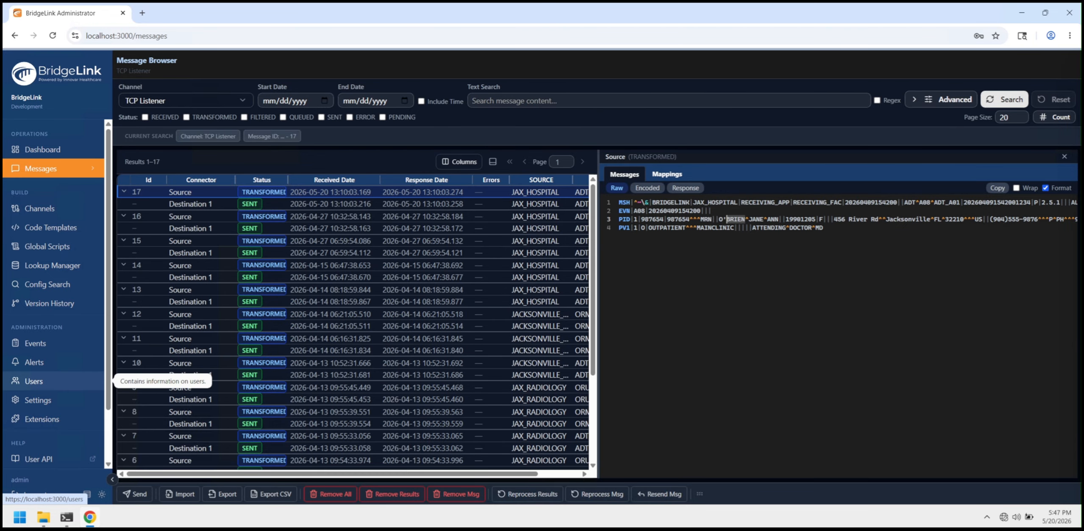
- Open Sample Code Template in the code templates and toggle its dependencies view off and back on
left_click(42, 228)
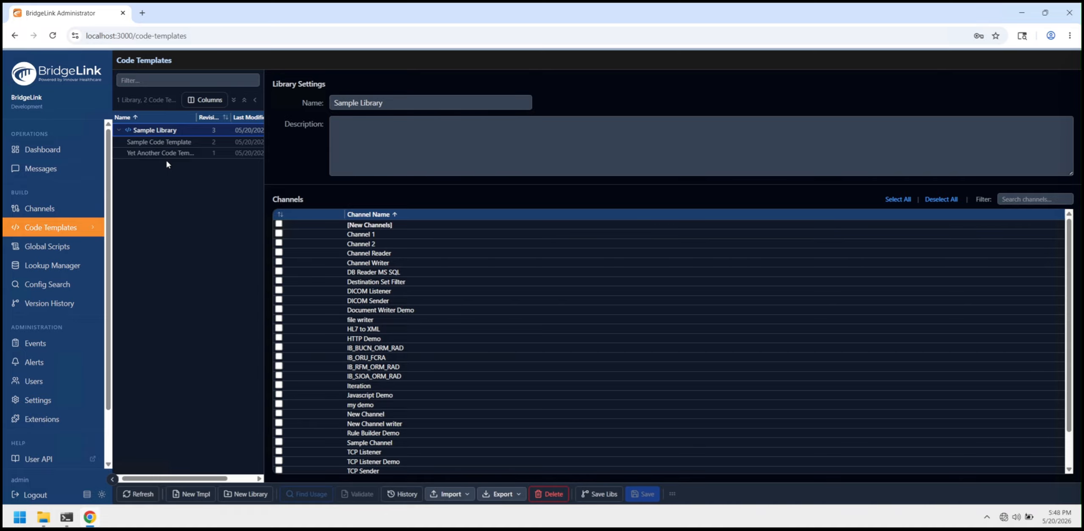
left_click(164, 144)
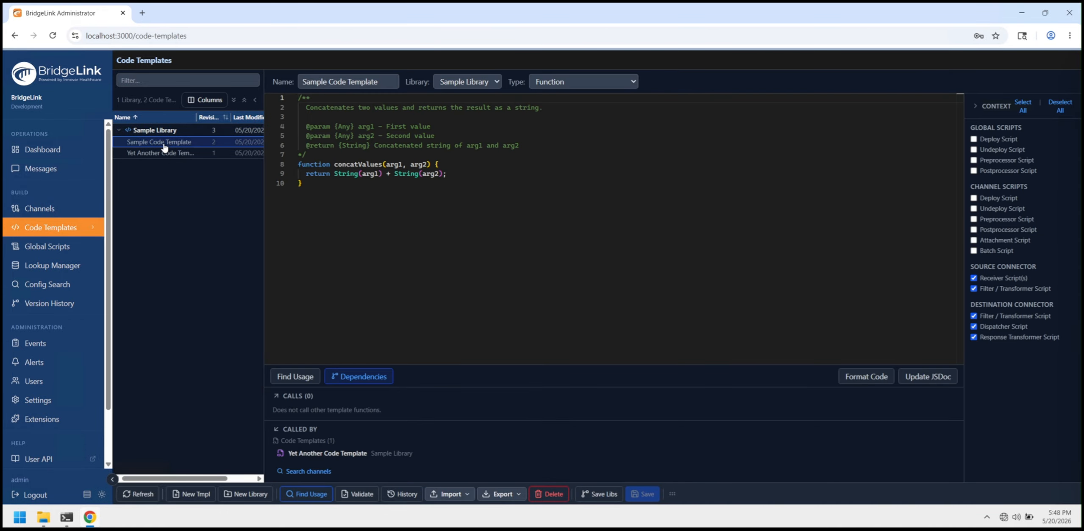
left_click(356, 381)
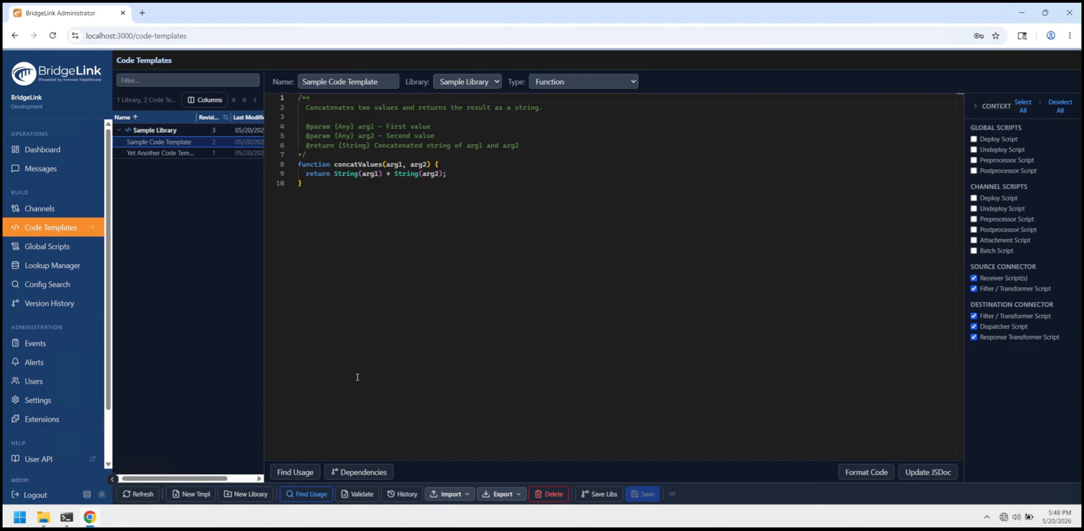
left_click(355, 474)
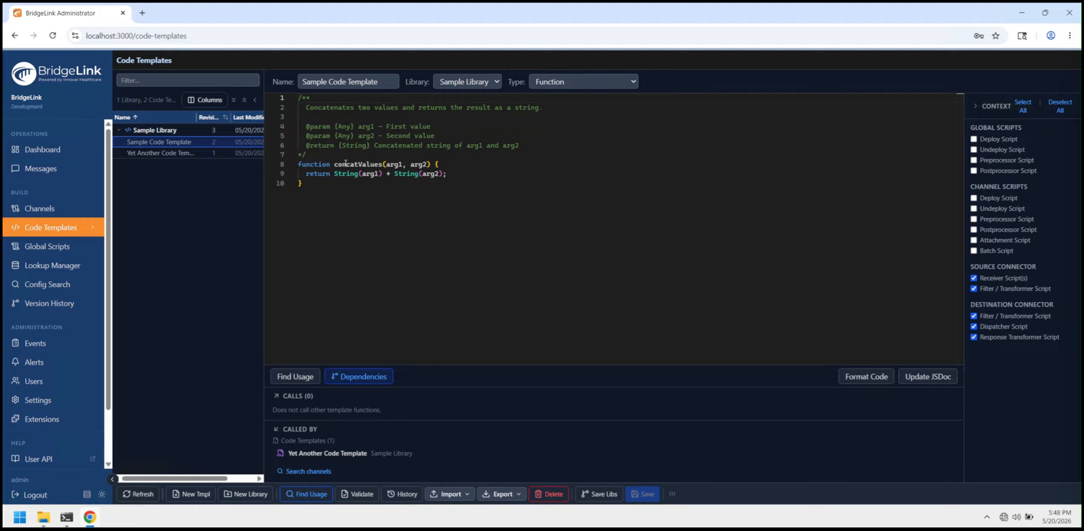
- View Yet Another Code Template with its dependencies and look up where its buildNameLabel() function is used
left_click(164, 153)
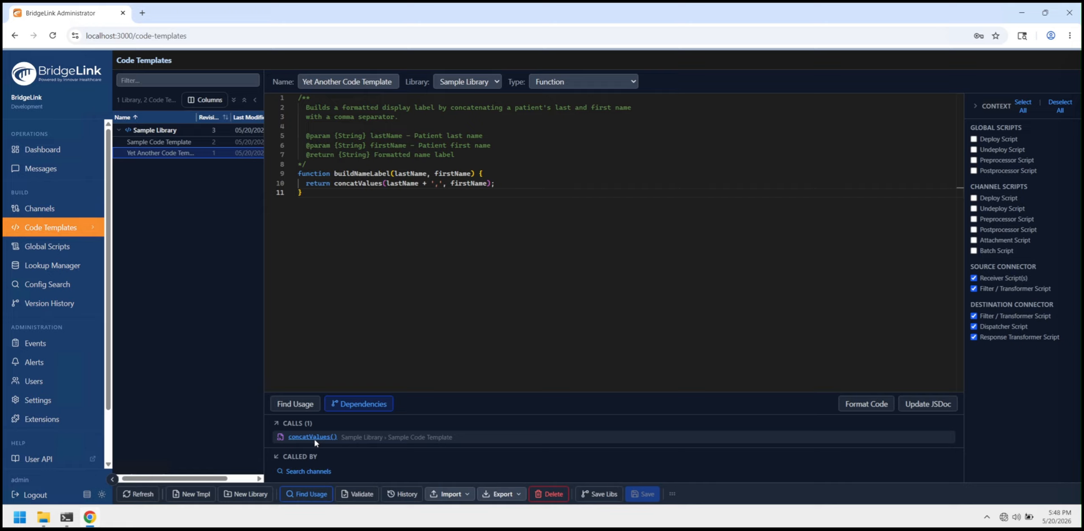
left_click(295, 404)
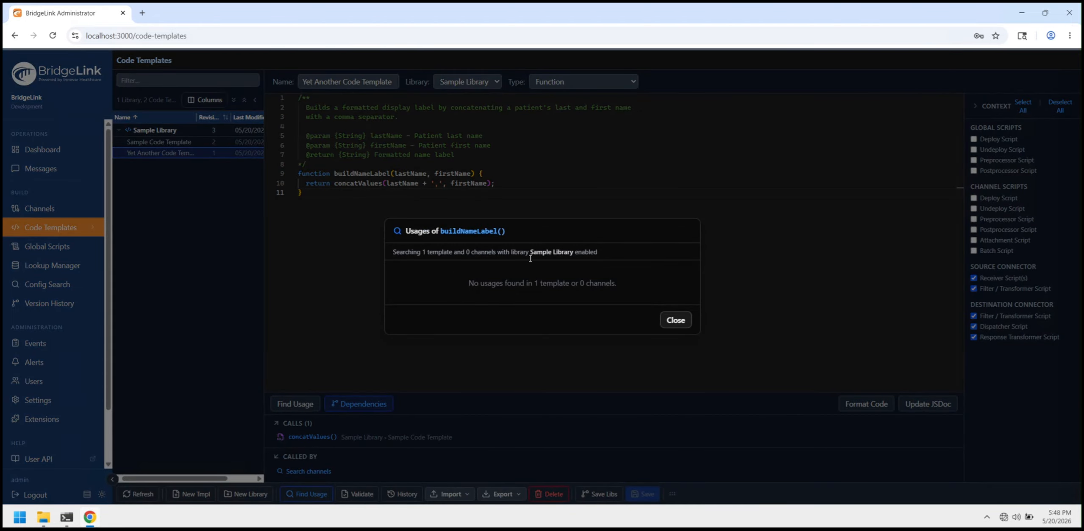
left_click(678, 321)
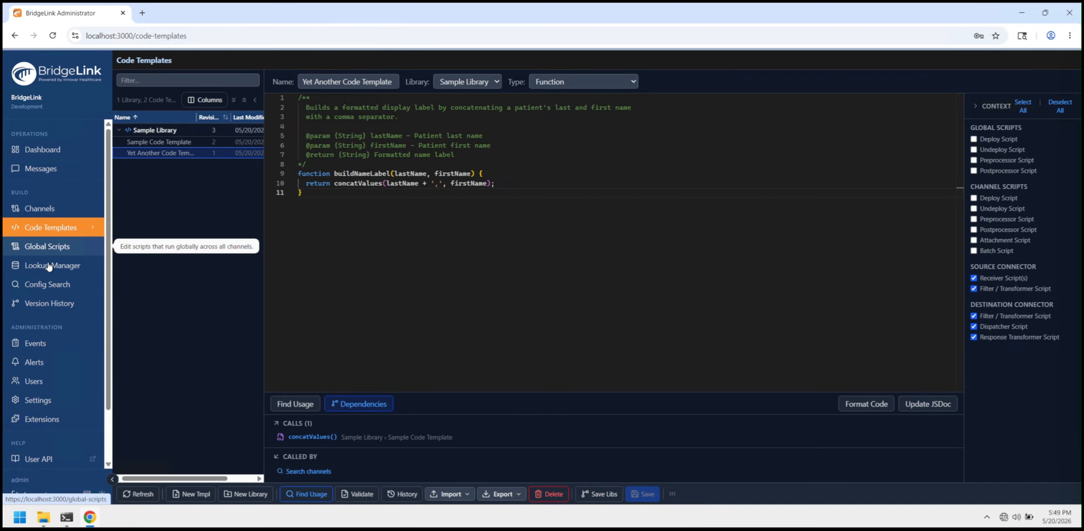
- Search the whole configuration for "concat" and highlight the concatValues references in the matching code templates and channel
left_click(42, 286)
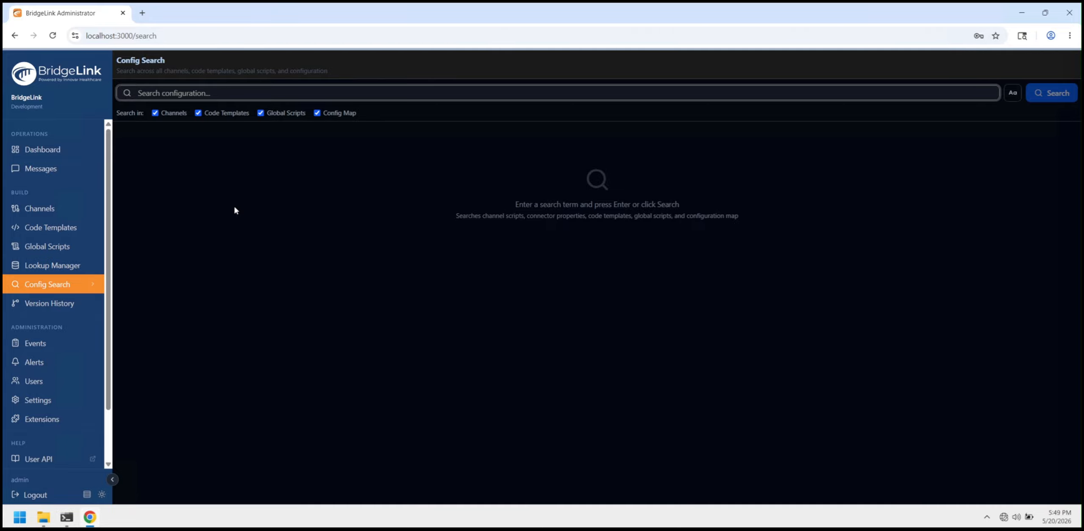
type("concat")
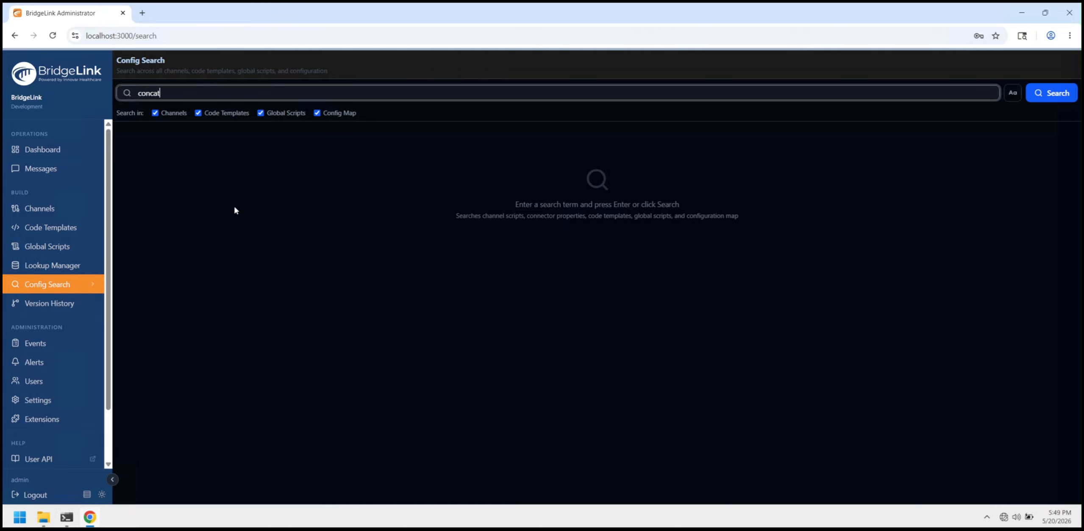
key("Return")
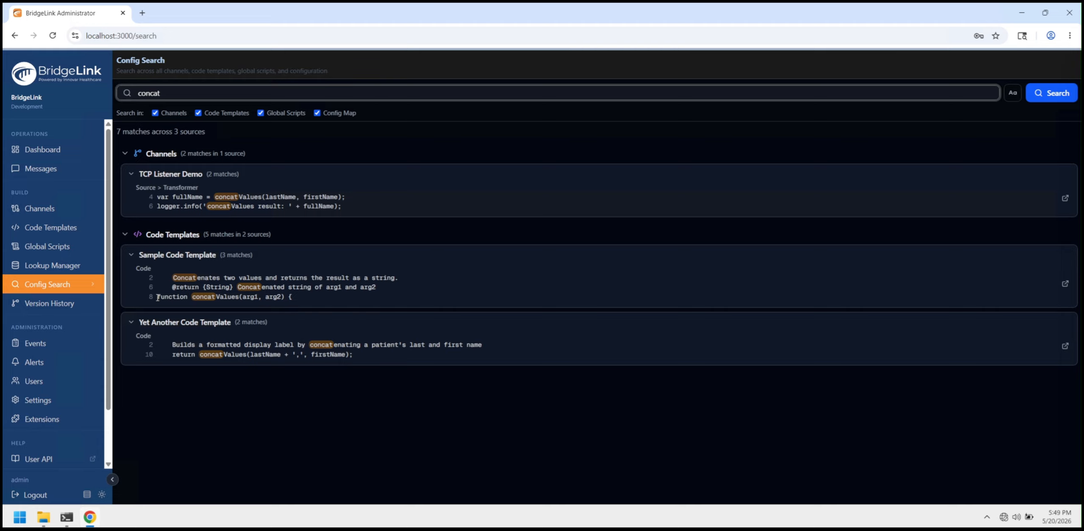
left_click_drag(157, 298, 237, 297)
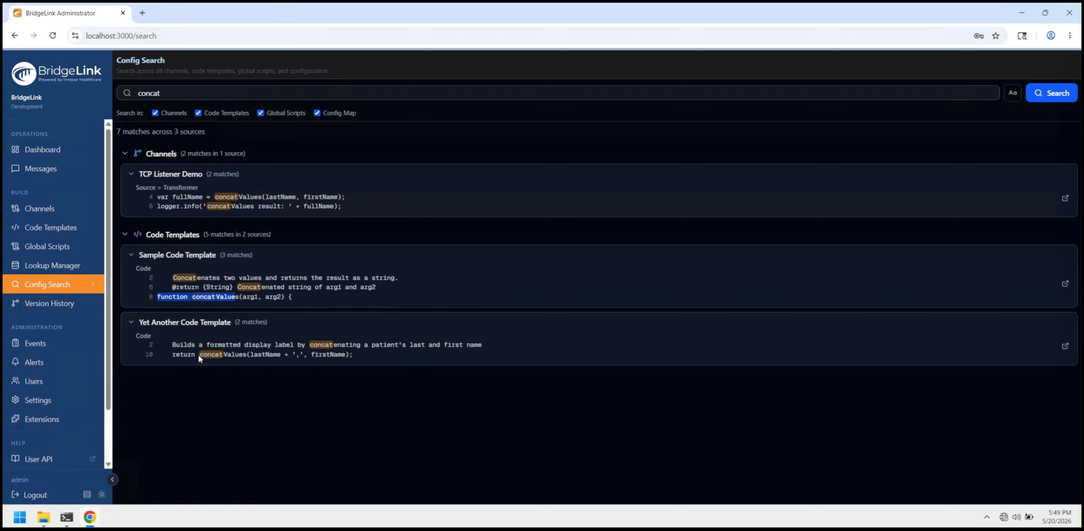
left_click_drag(199, 357, 246, 355)
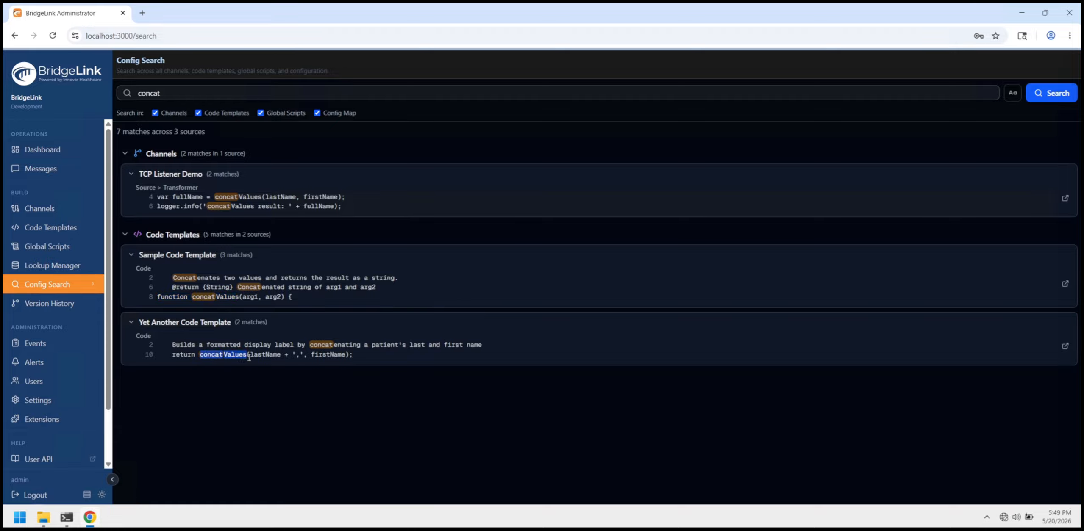
left_click(211, 204)
left_click_drag(215, 197, 263, 198)
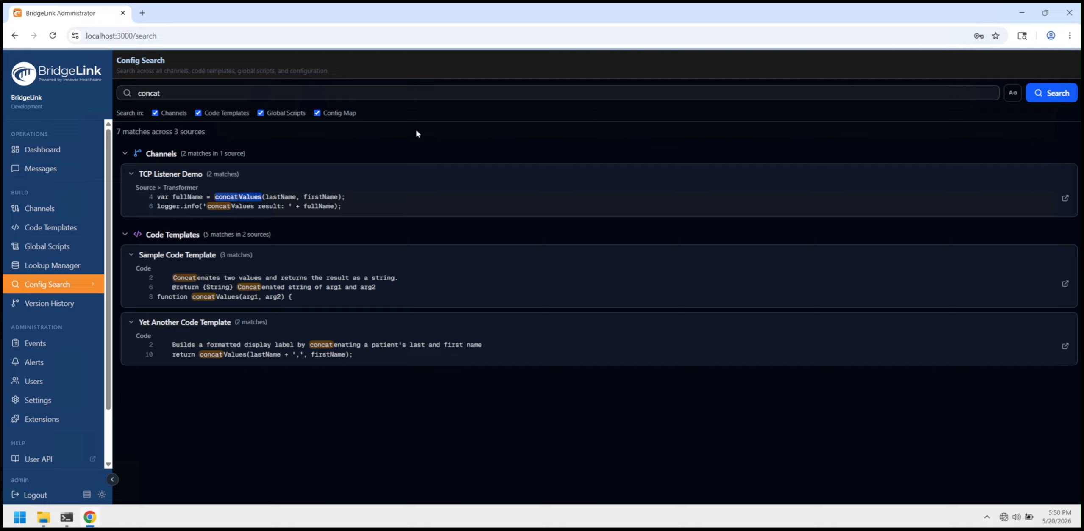